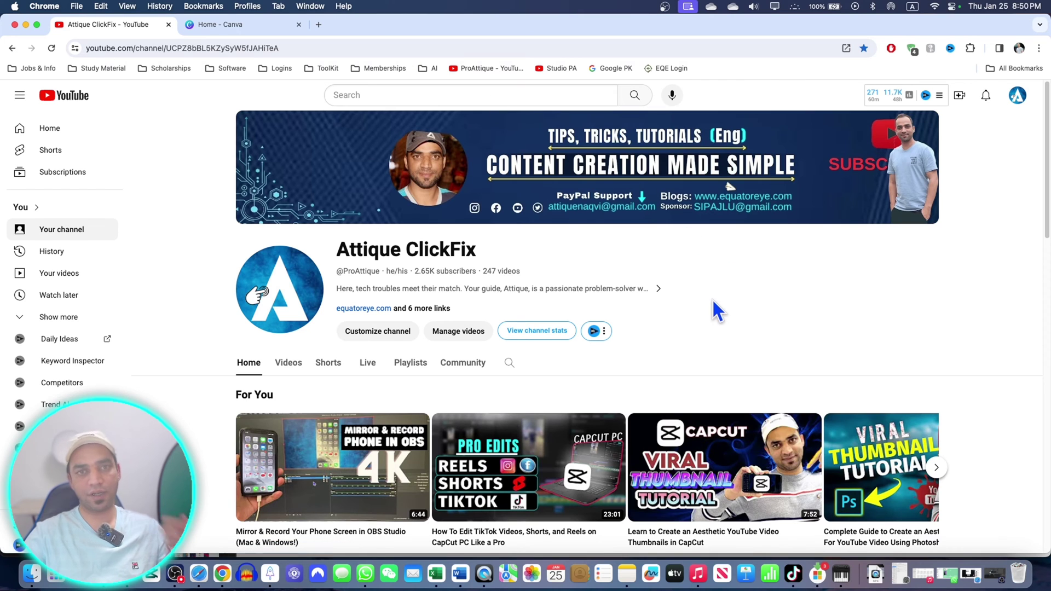
From the Canva home page, search 'youtube short' and create a blank YouTube Shorts design
click(220, 24)
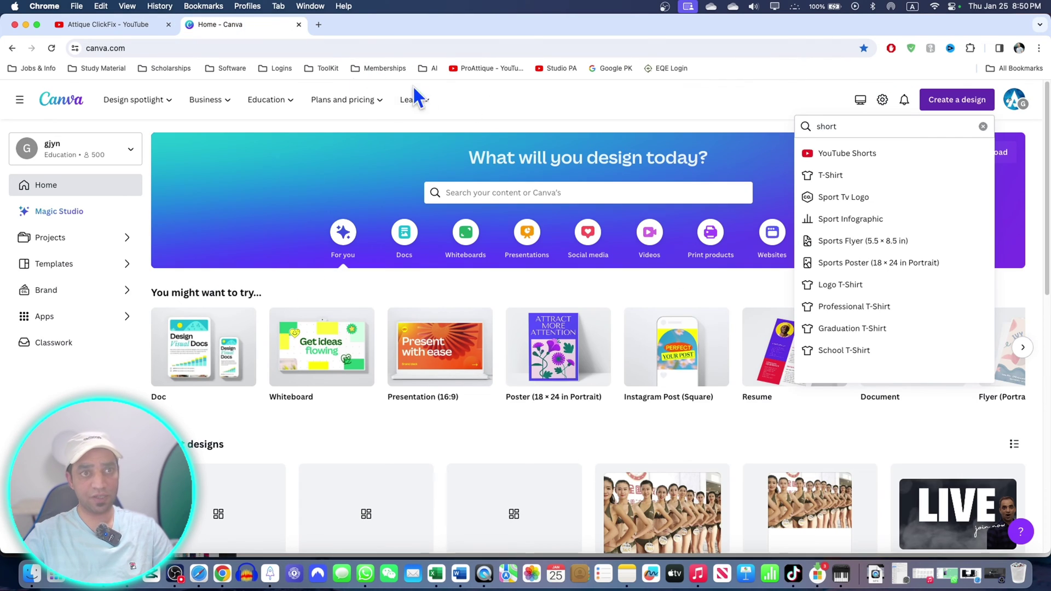
click(245, 47)
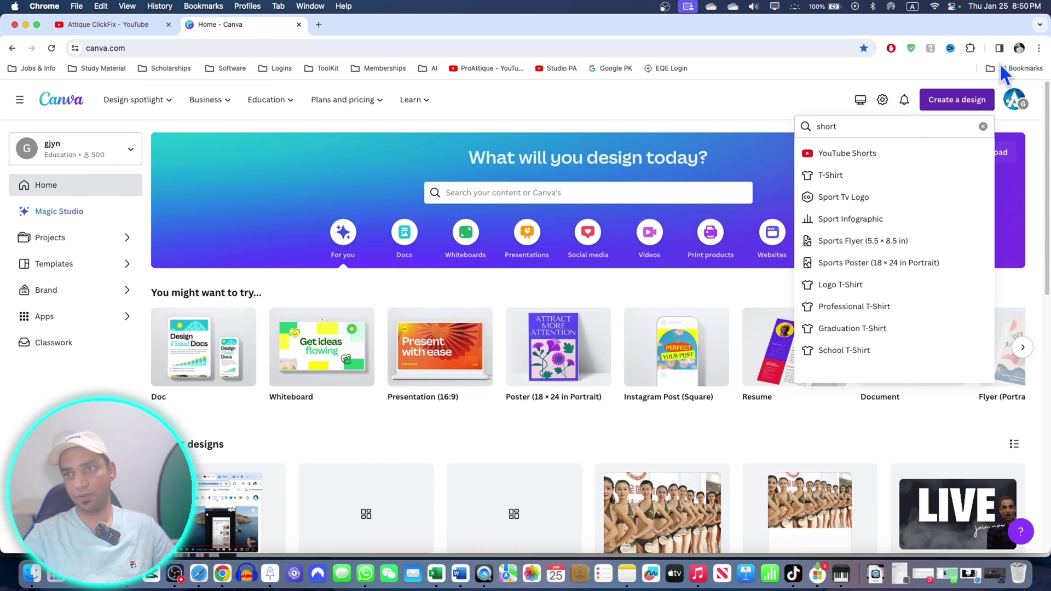
click(952, 100)
click(960, 102)
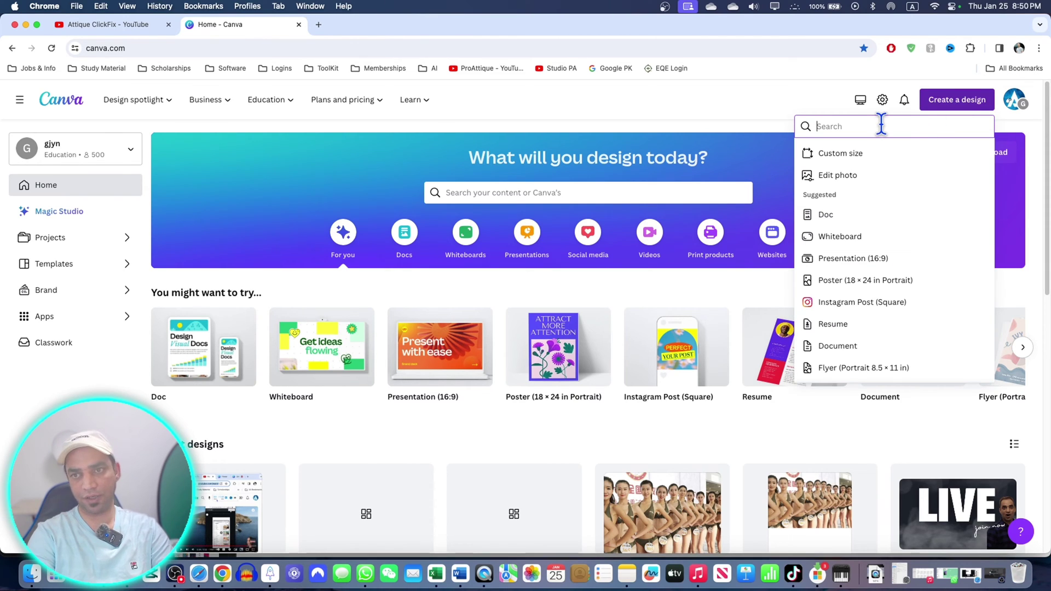
text(youtube)
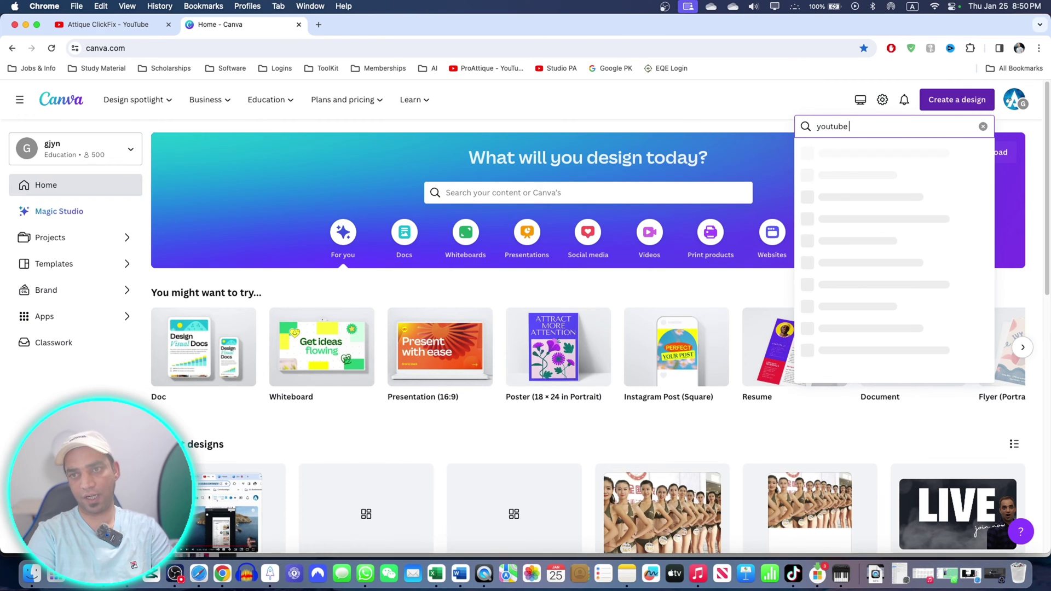
text( short)
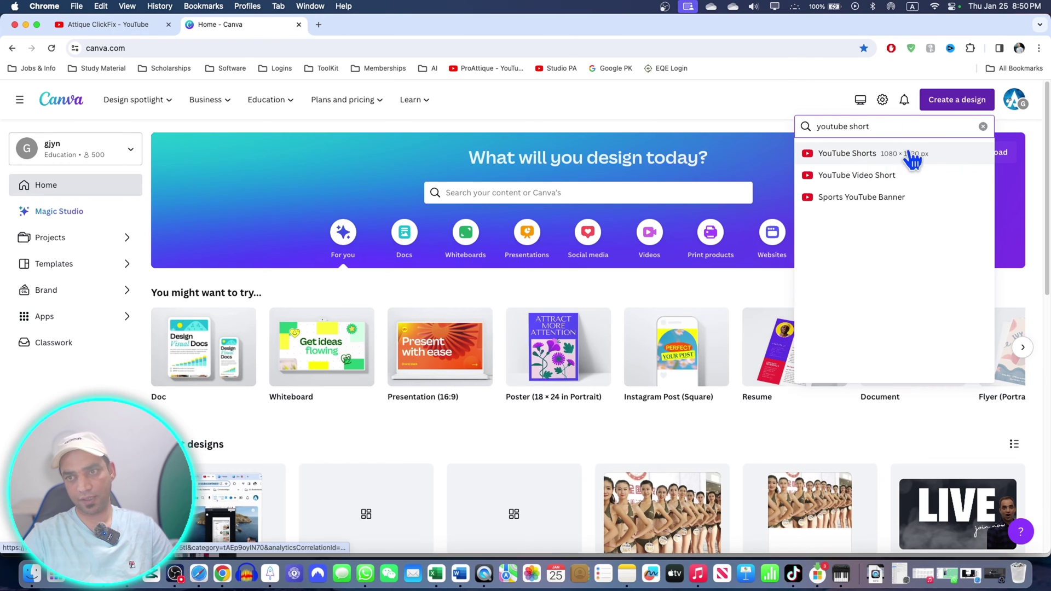
click(913, 156)
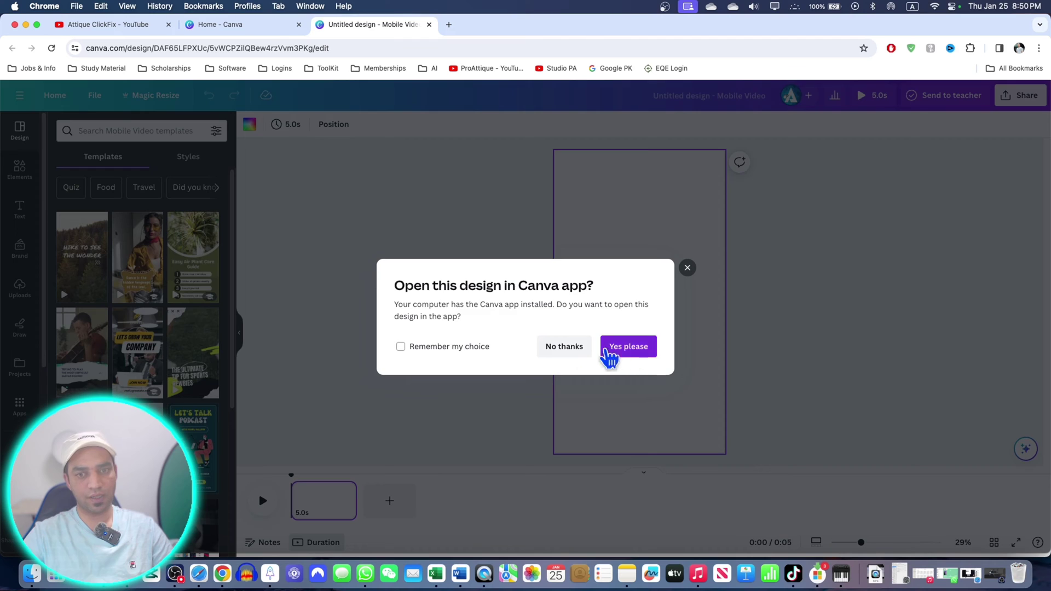
Dismiss the desktop-app prompt and open Record yourself from the Uploads panel
click(565, 346)
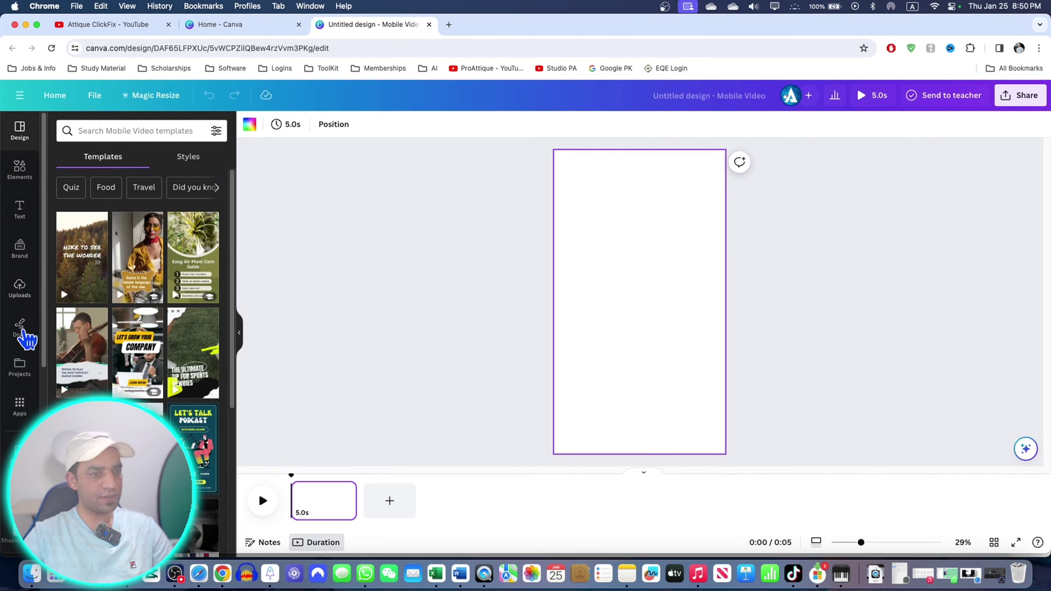
click(20, 288)
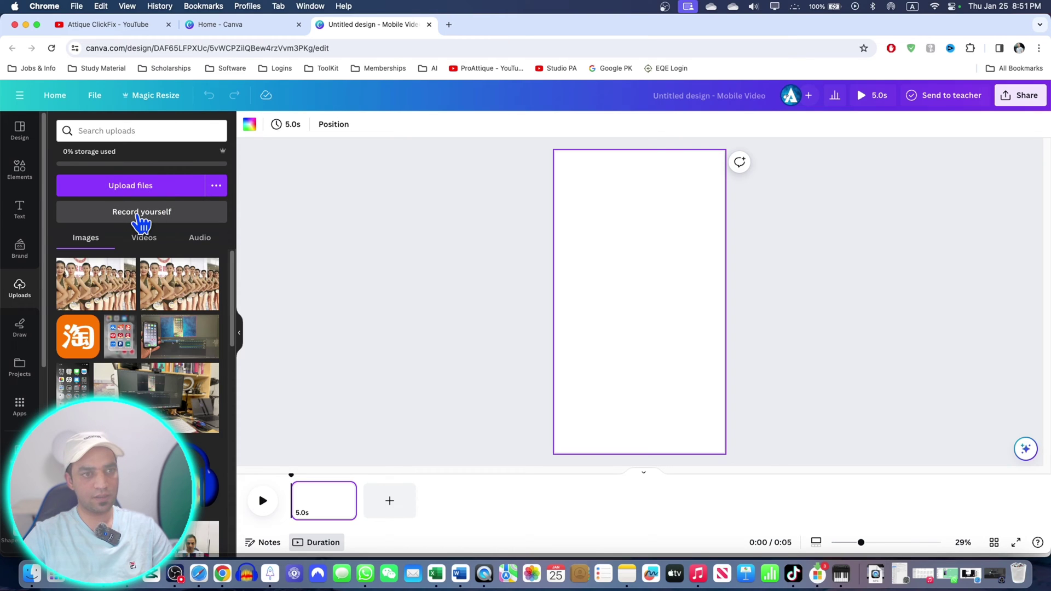
click(141, 212)
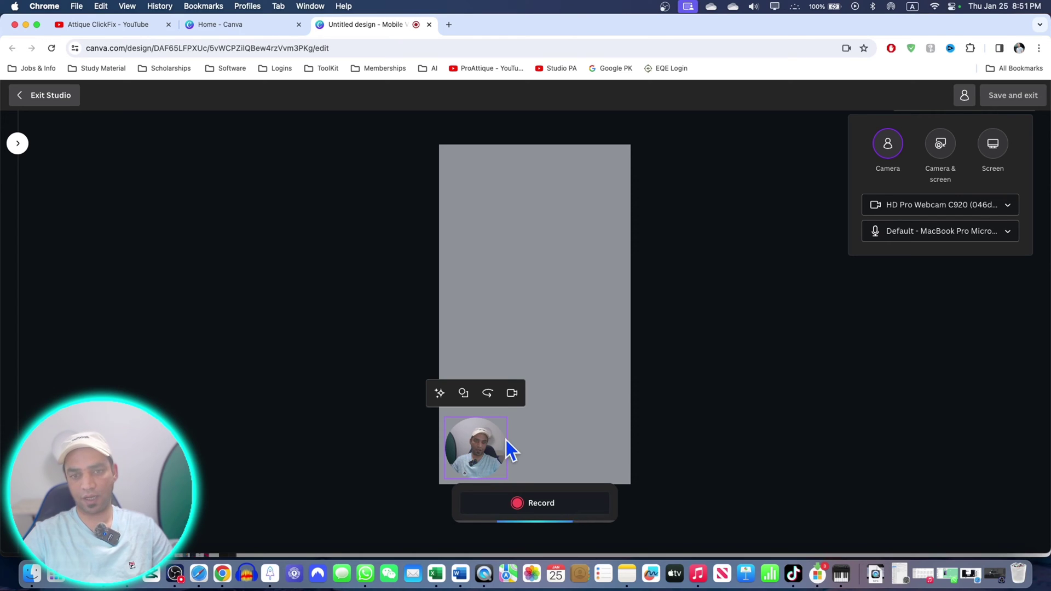
Share the 'Untitled design' Chrome window as the recording screen
click(994, 150)
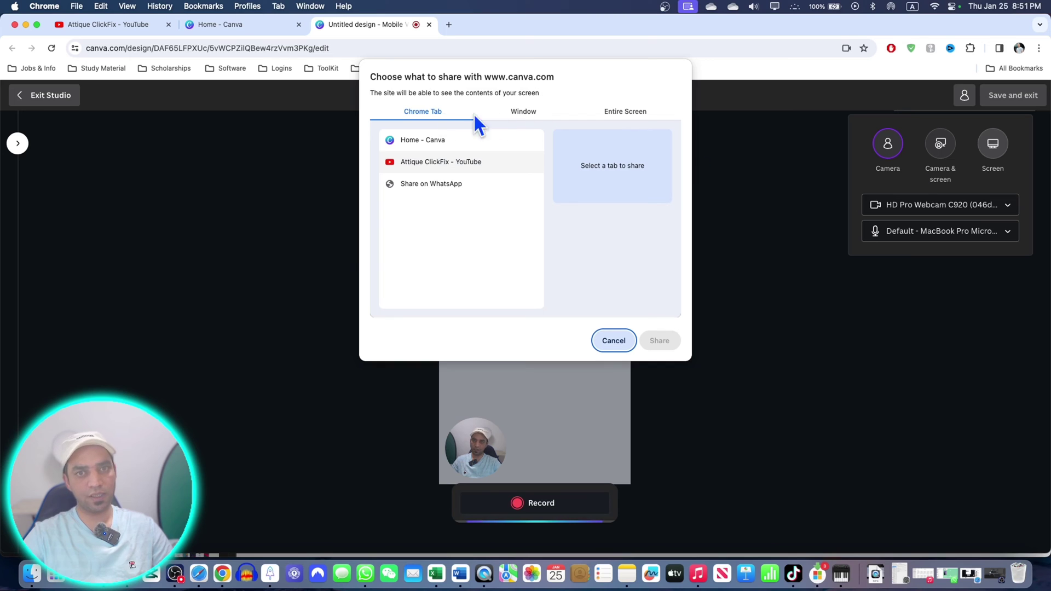
click(523, 112)
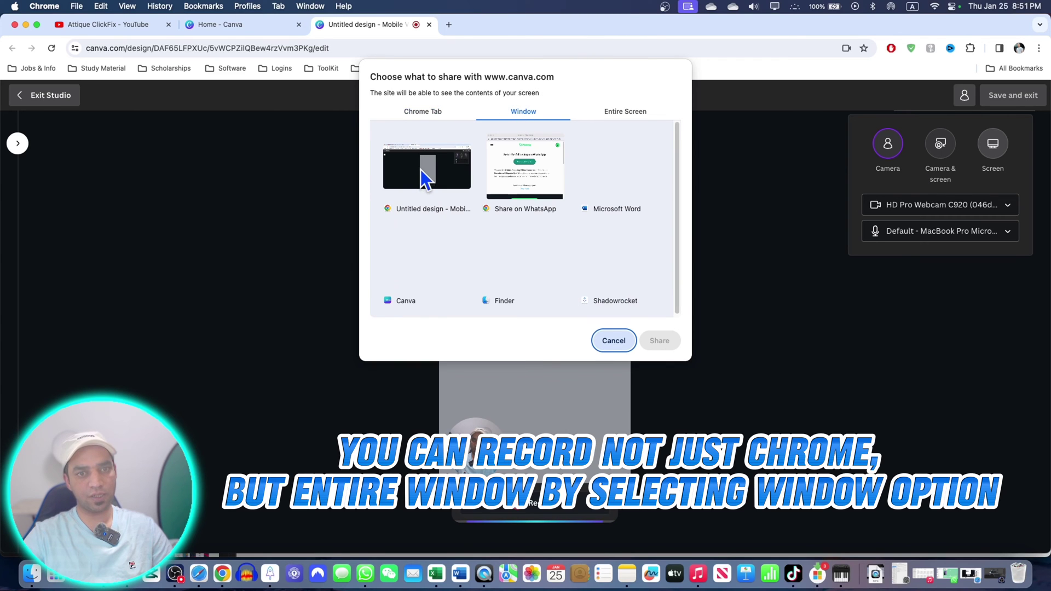
click(426, 176)
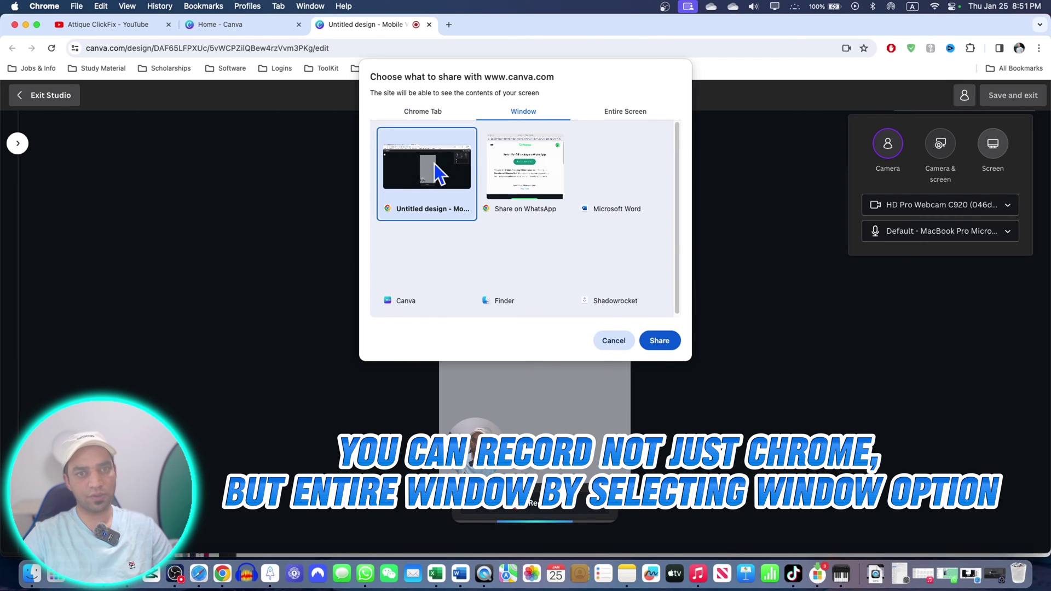
click(666, 342)
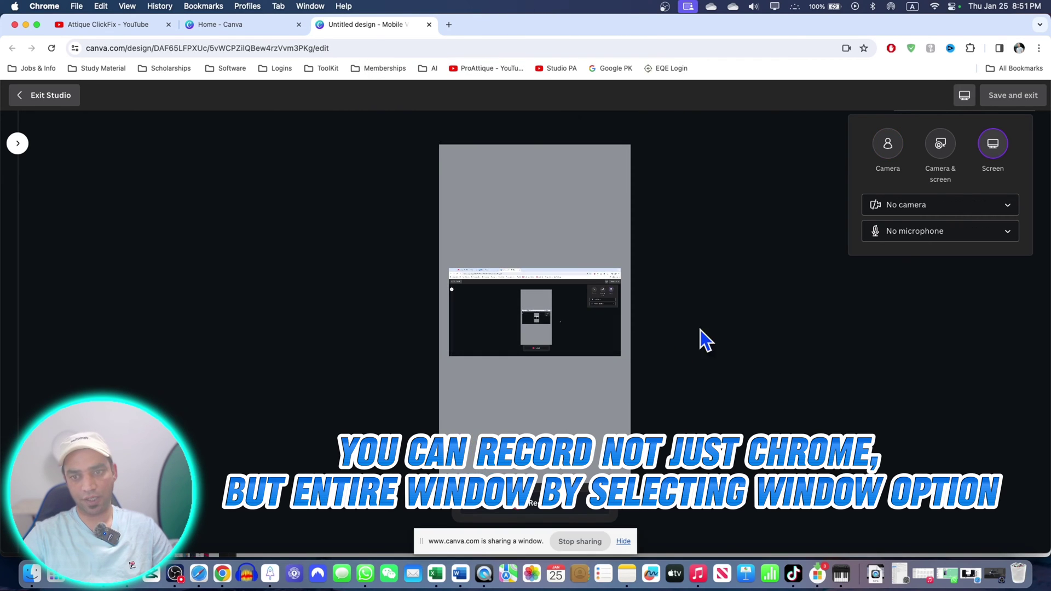
Leave the microphone and camera set to none and close the recording settings
click(920, 233)
scroll(920, 255, up, 2)
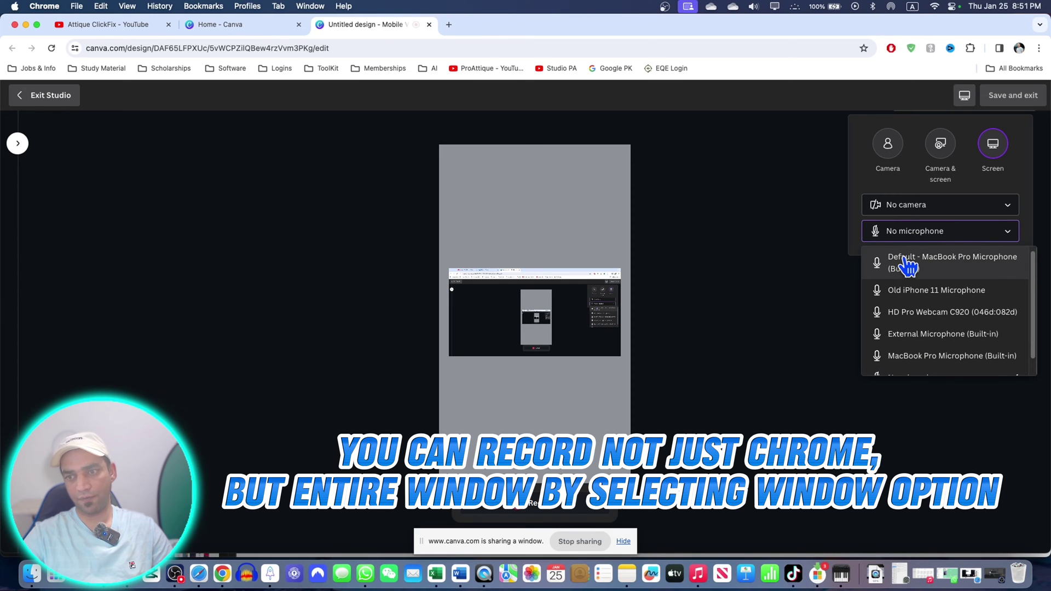
scroll(944, 329, down, 2)
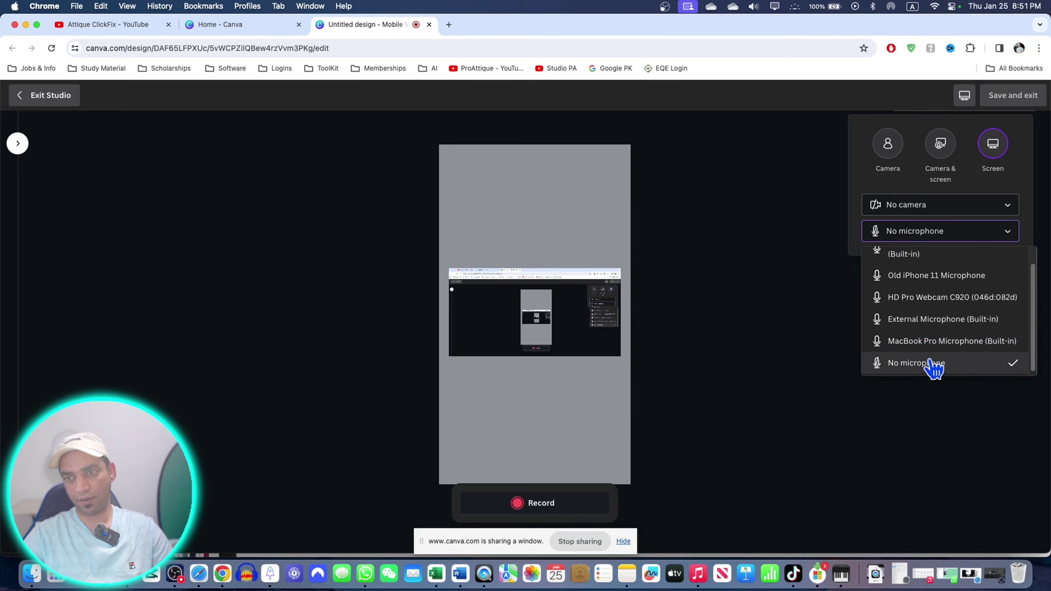
scroll(944, 329, up, 2)
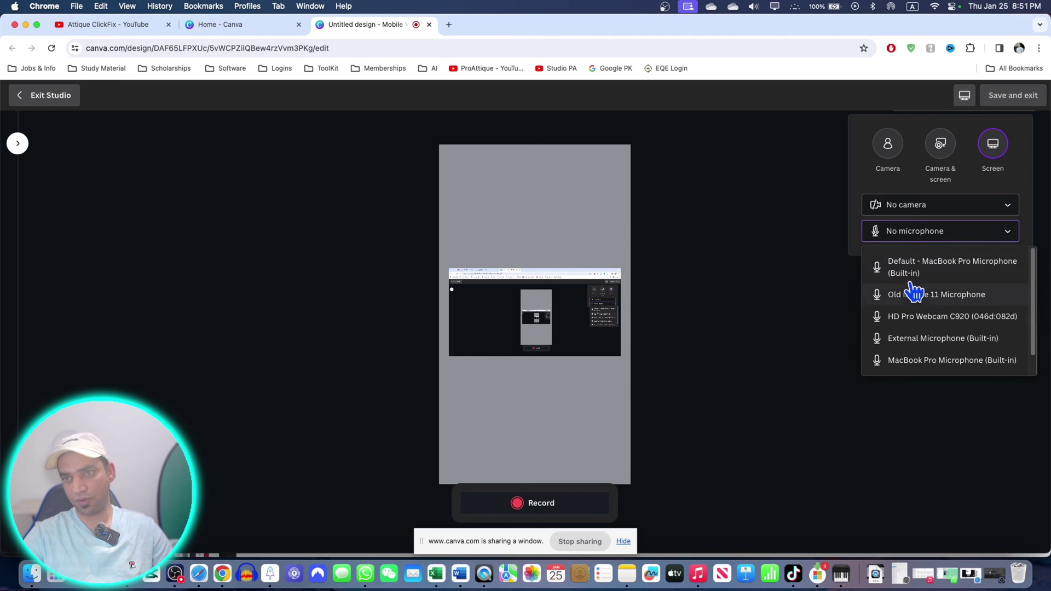
click(908, 204)
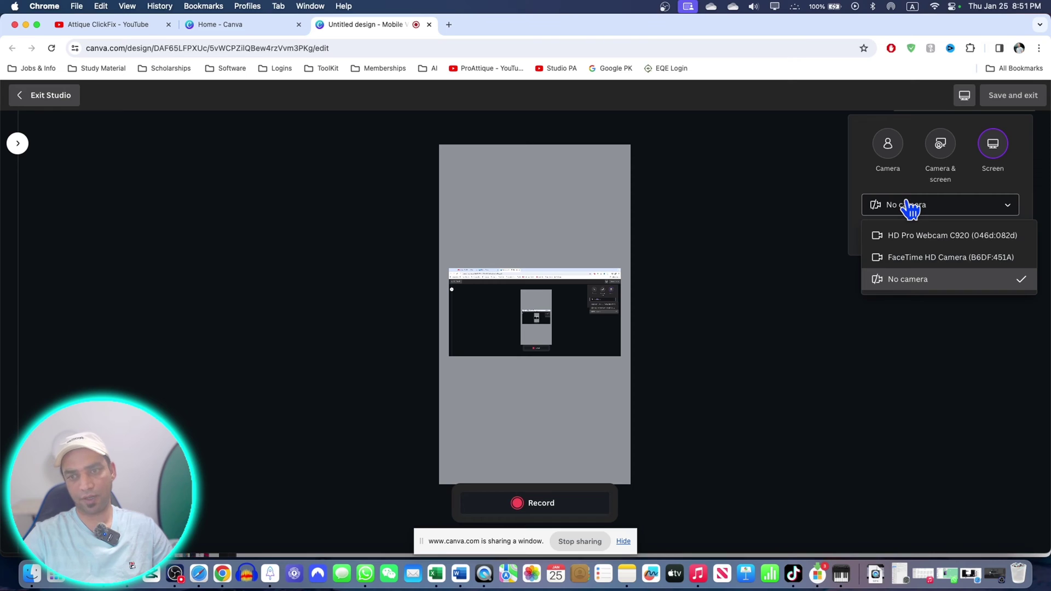
click(907, 205)
click(501, 322)
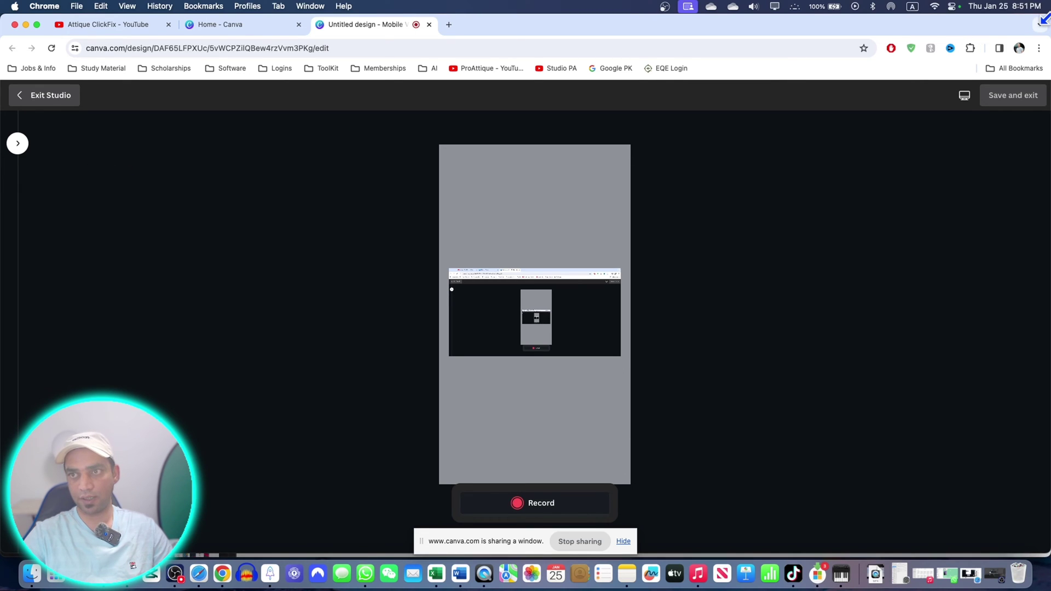
Drag the Chrome window's right edge leftward into a narrow portrait shape
mouse_move(1048, 19)
mouse_down()
mouse_move(857, 23)
mouse_move(626, 7)
mouse_move(643, 25)
mouse_up()
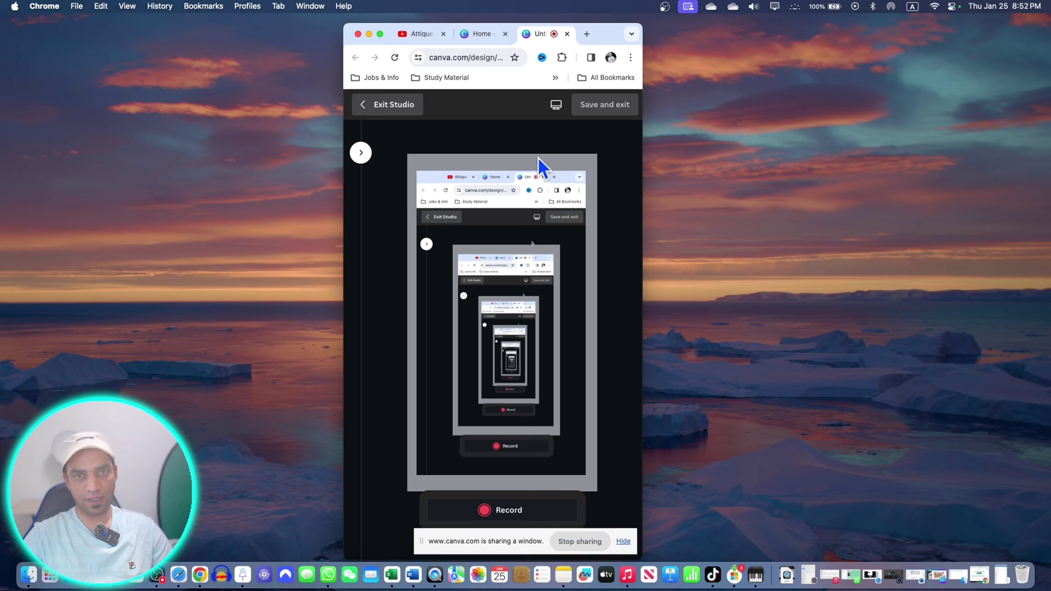
Start recording and show the YouTube channel's Videos list
click(508, 511)
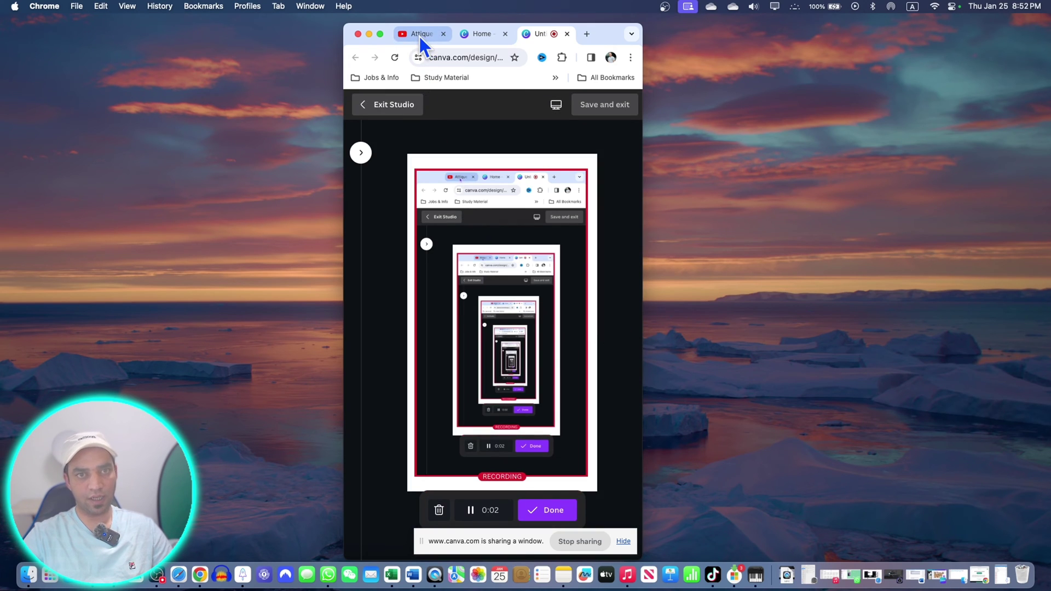
click(420, 37)
scroll(553, 212, down, 5)
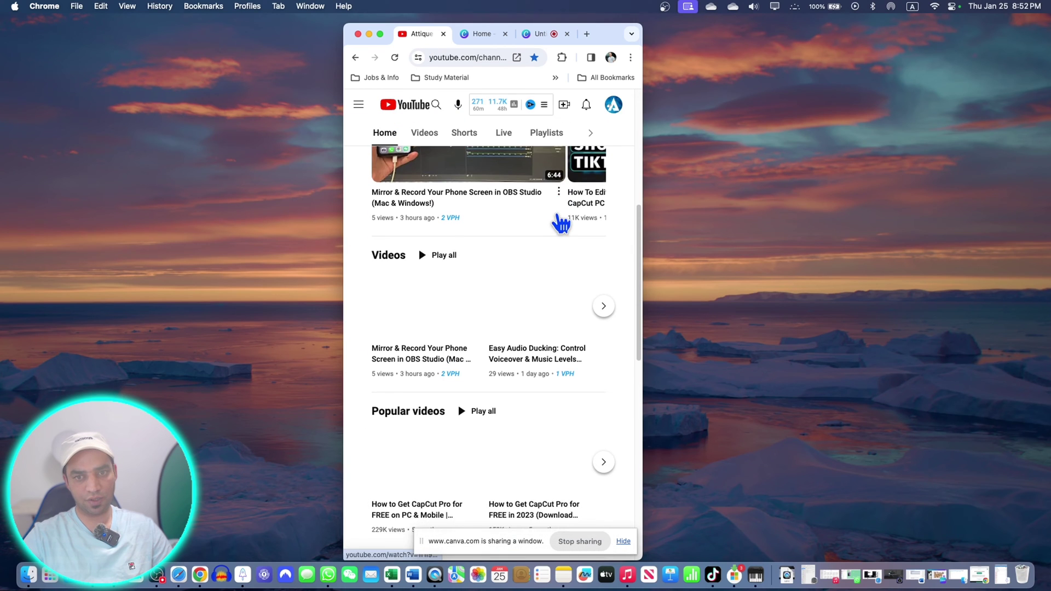
scroll(527, 260, down, 3)
scroll(526, 259, up, 10)
scroll(501, 256, down, 12)
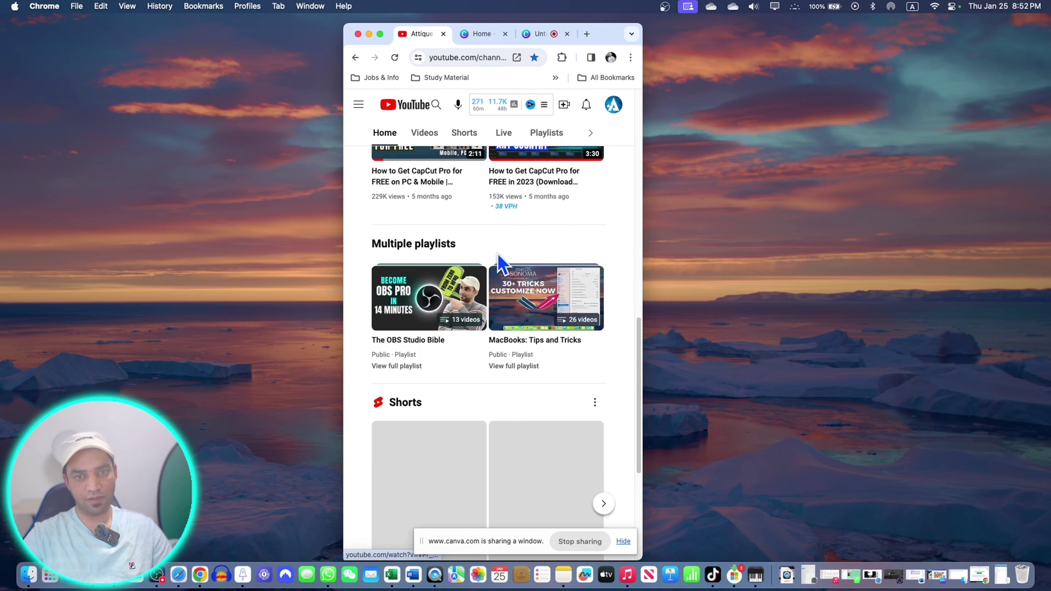
scroll(498, 254, down, 6)
scroll(504, 262, down, 1)
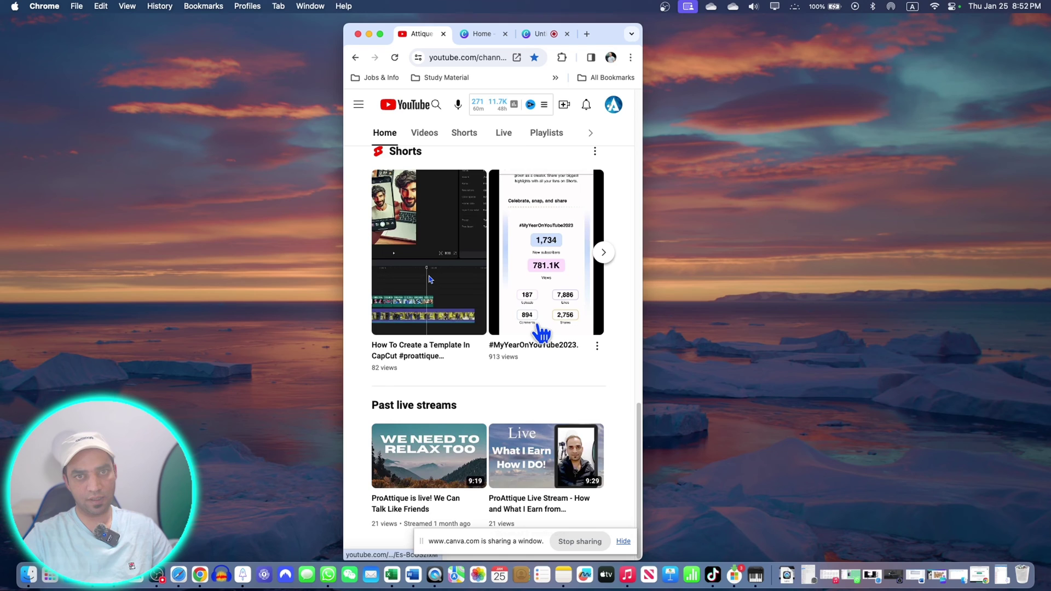
scroll(542, 327, up, 10)
scroll(542, 328, up, 8)
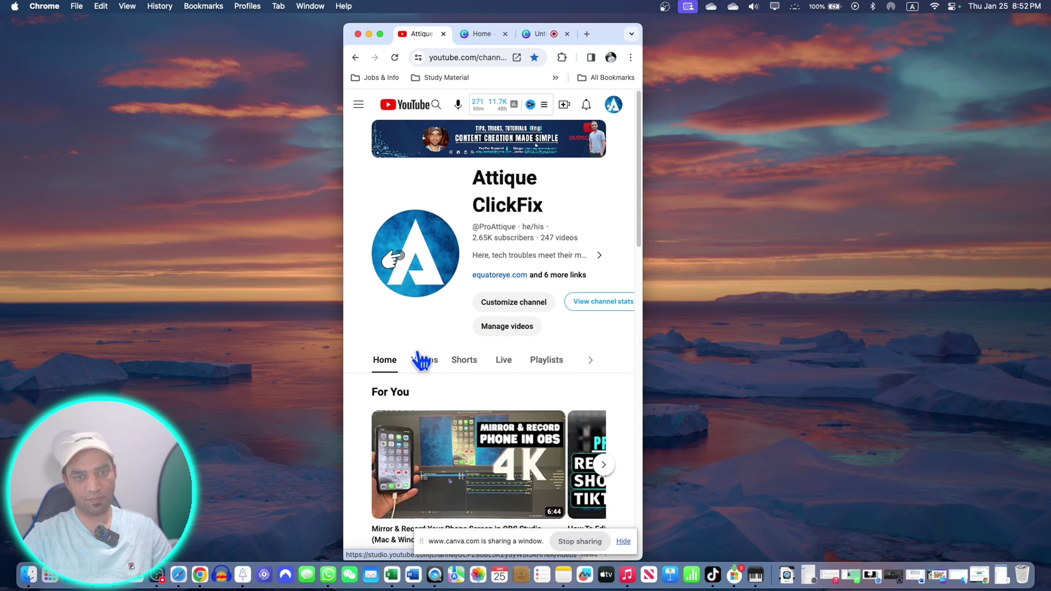
click(547, 304)
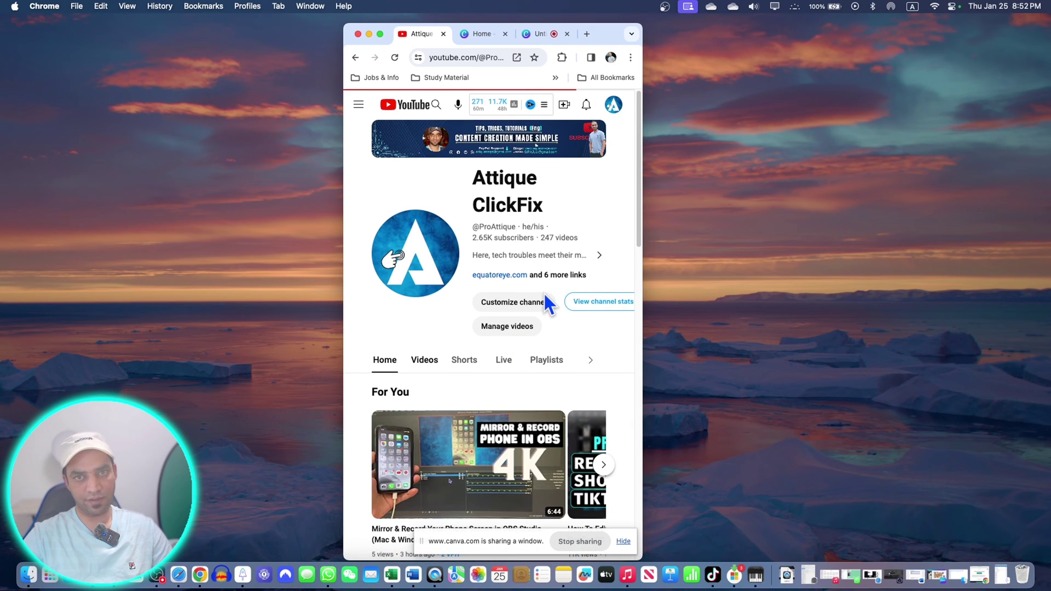
click(461, 57)
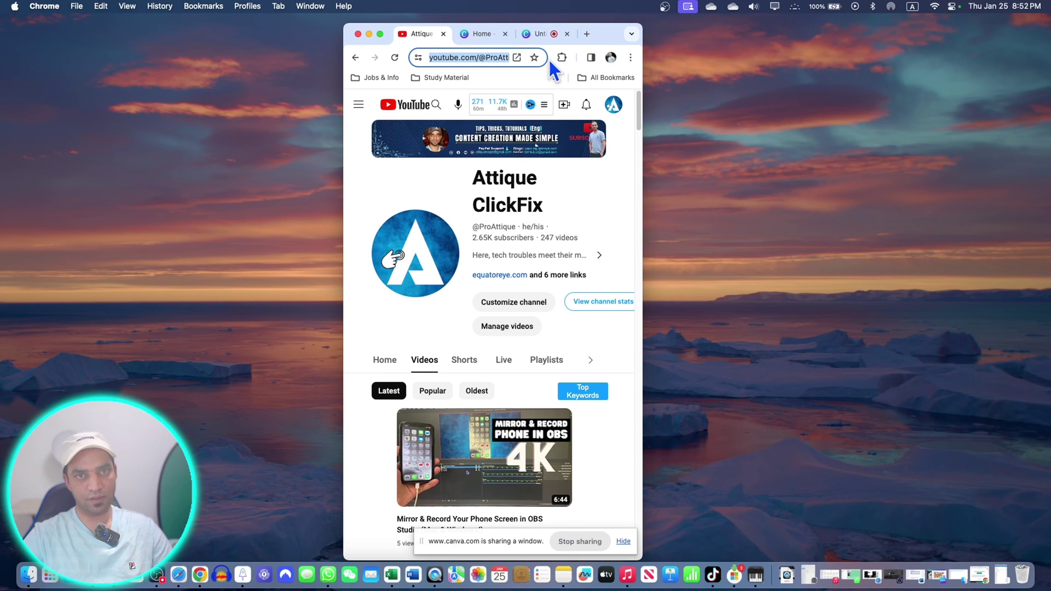
scroll(606, 276, down, 5)
scroll(592, 249, down, 5)
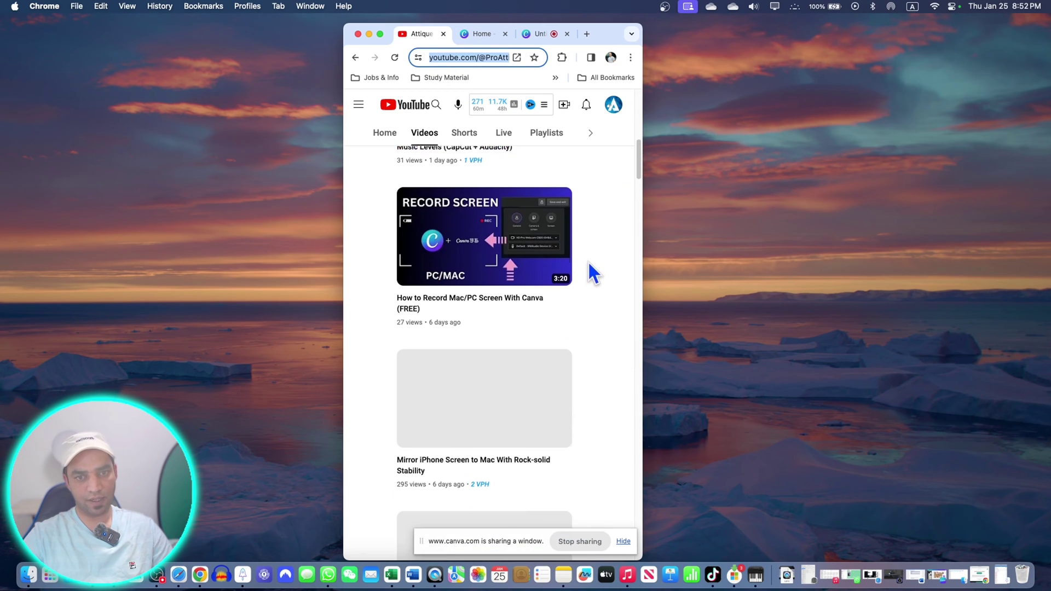
scroll(603, 254, down, 2)
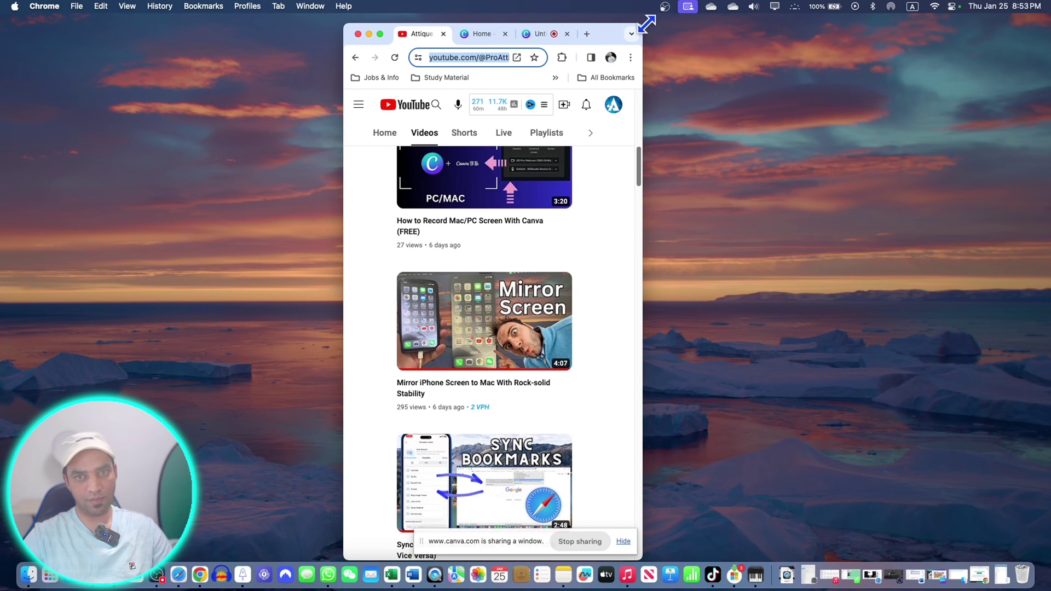
Widen the browser window, return to the studio, and finish and save the recording
drag(647, 25, 667, 18)
scroll(571, 266, down, 4)
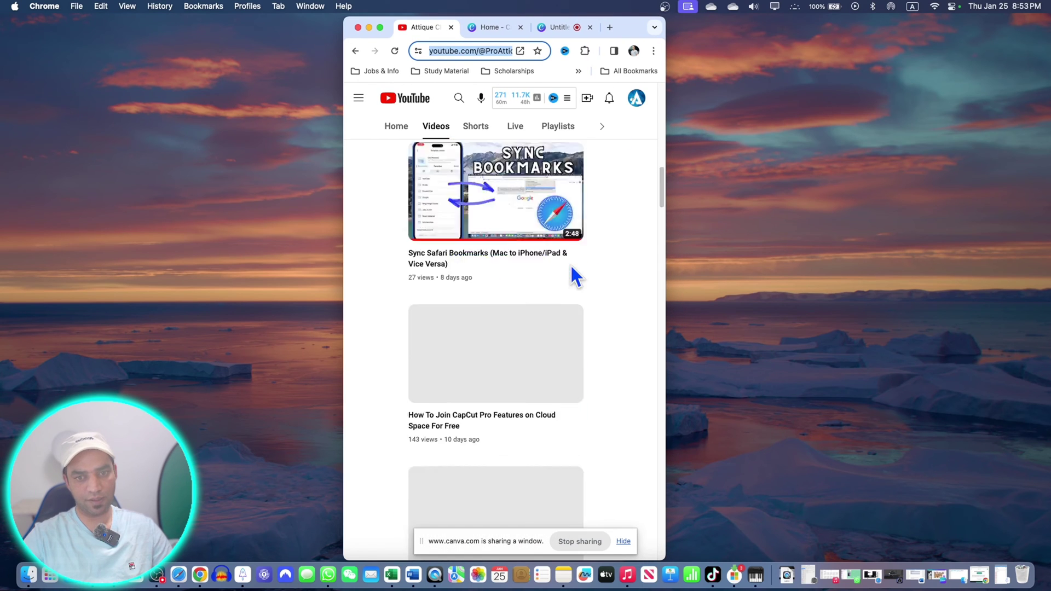
scroll(571, 266, down, 5)
scroll(591, 256, down, 5)
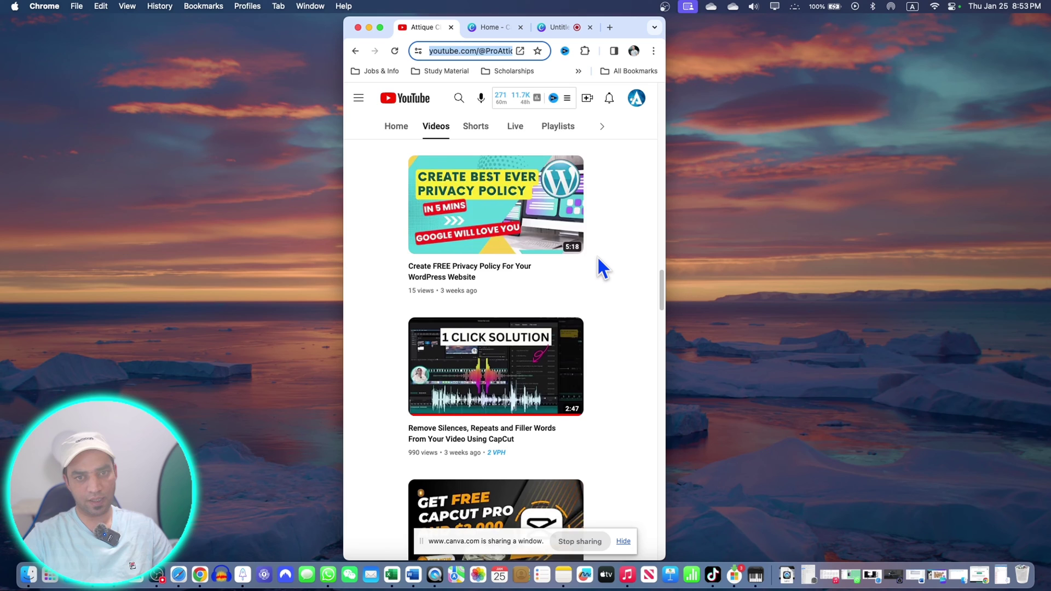
scroll(597, 255, down, 5)
scroll(596, 256, down, 4)
scroll(597, 255, down, 4)
scroll(585, 284, up, 10)
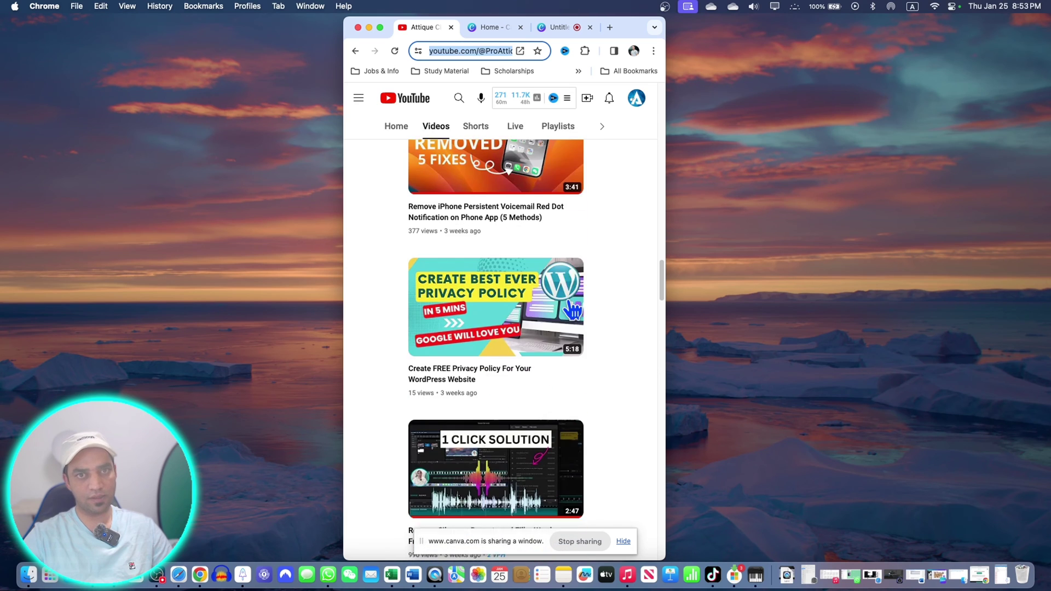
scroll(573, 311, up, 1)
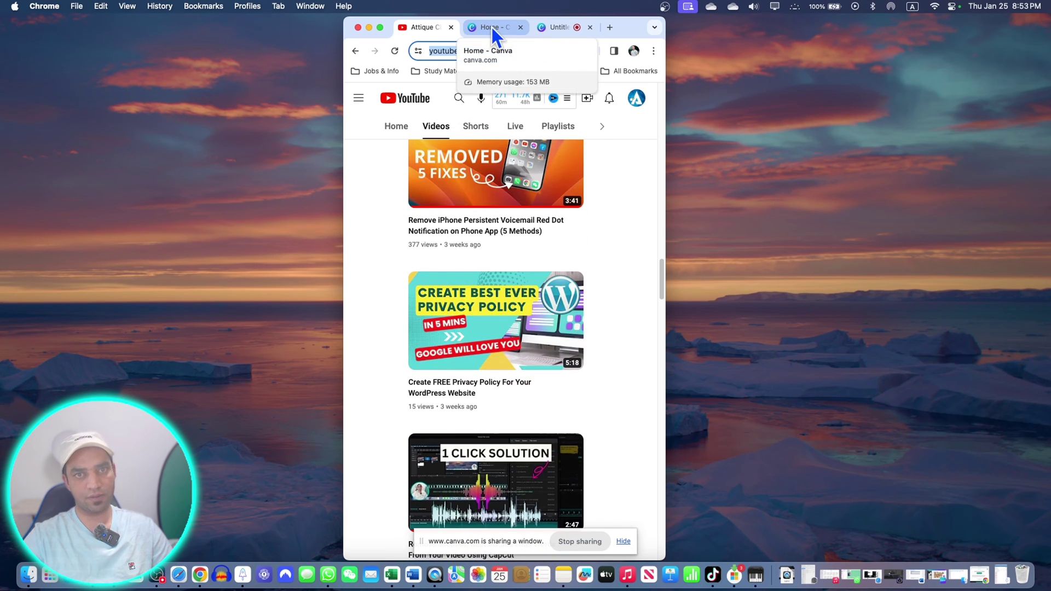
click(492, 28)
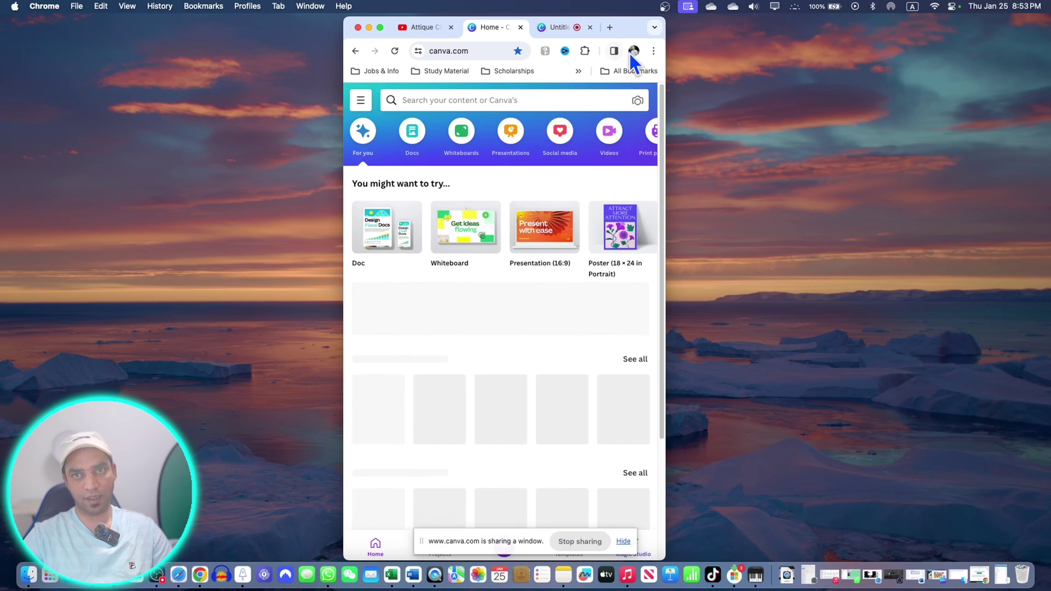
drag(664, 30, 1049, 17)
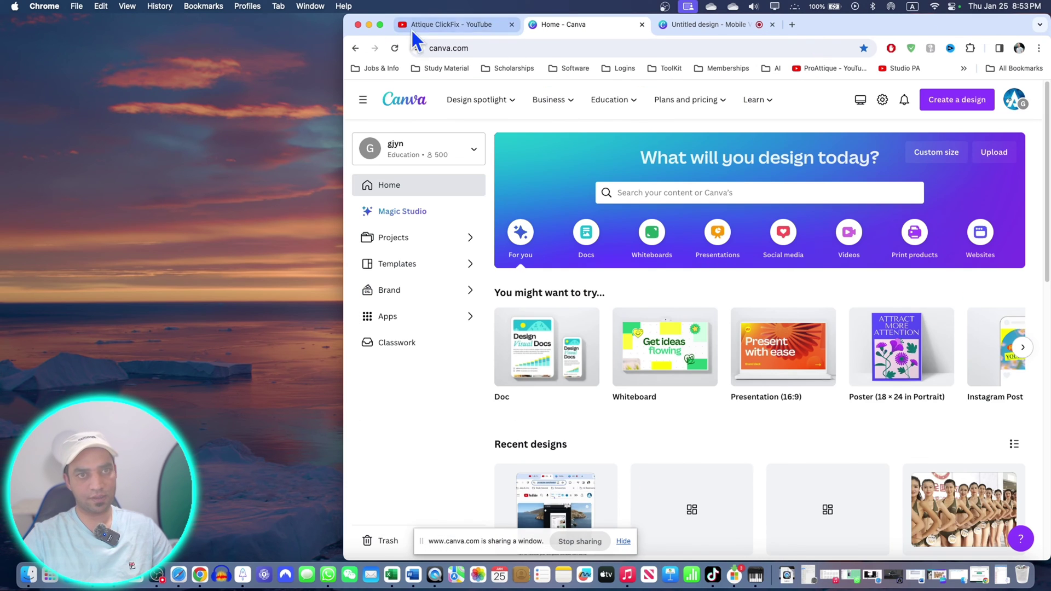
click(708, 24)
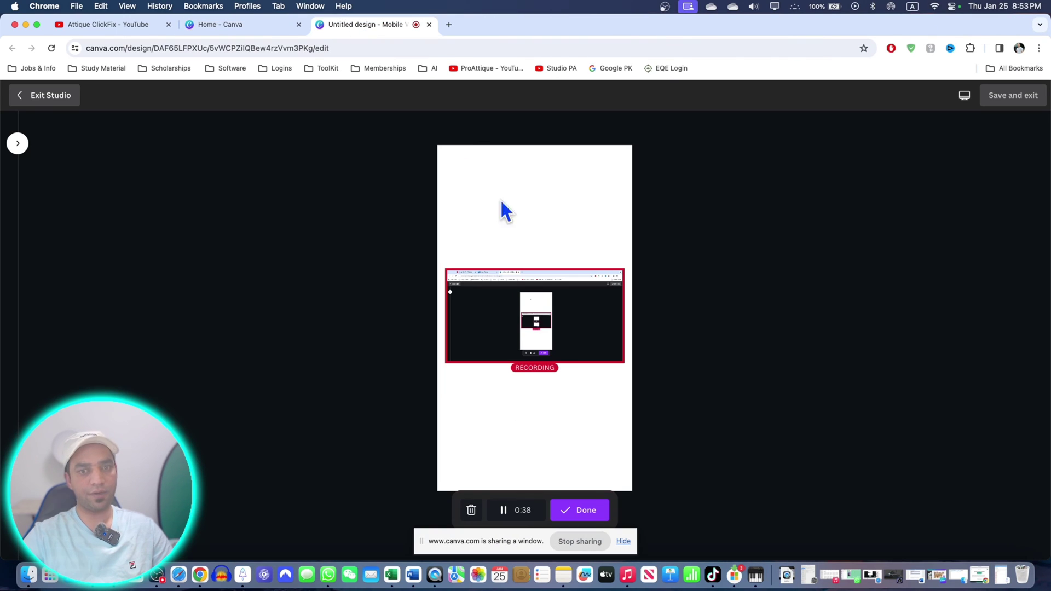
click(587, 511)
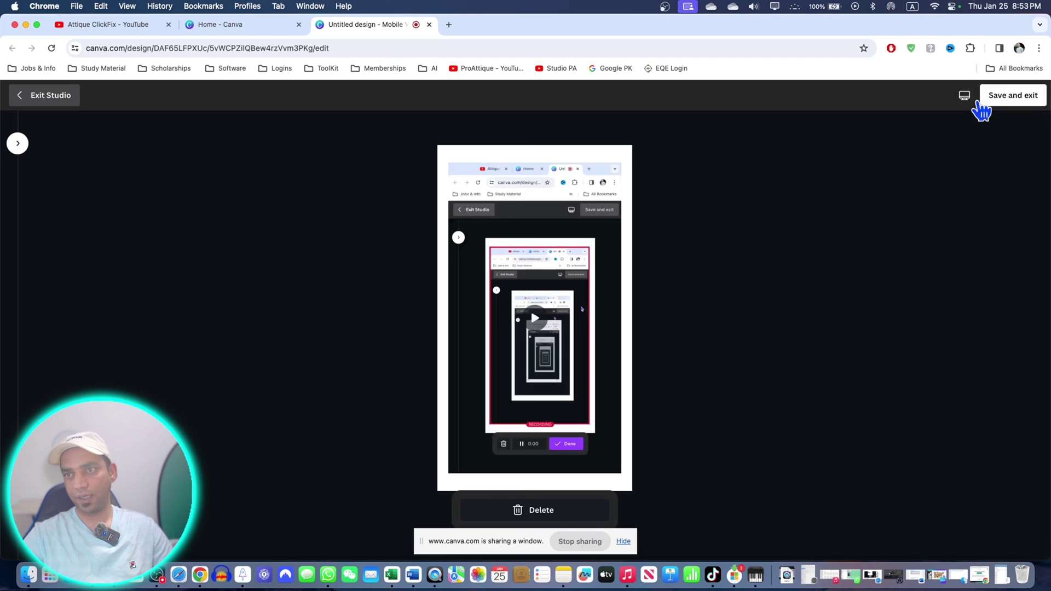
click(1014, 96)
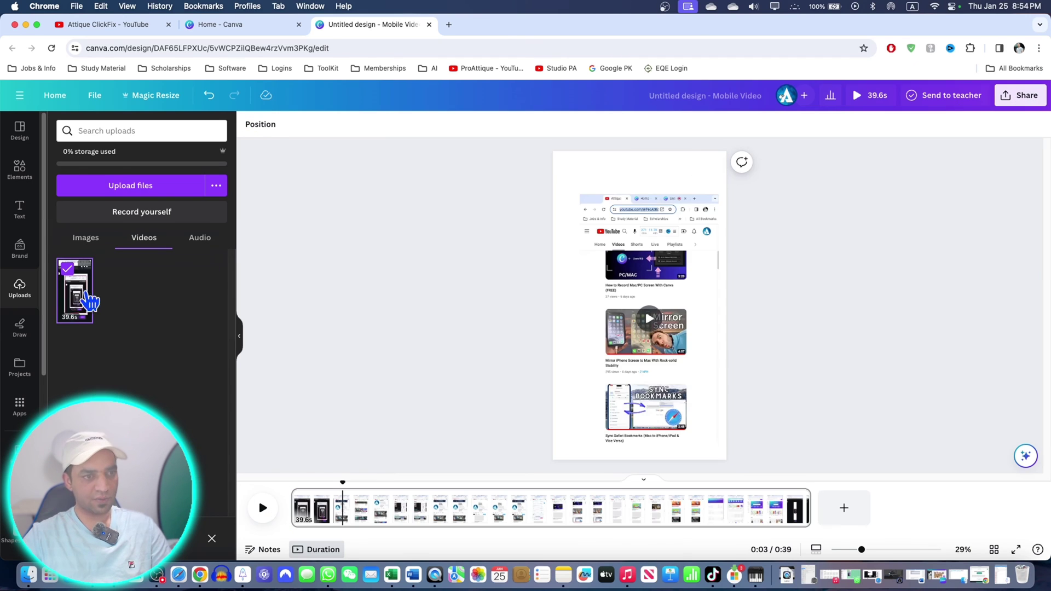
Enlarge the recorded video to cover the portrait page and scrub playback to about four seconds
click(584, 197)
drag(580, 195, 556, 152)
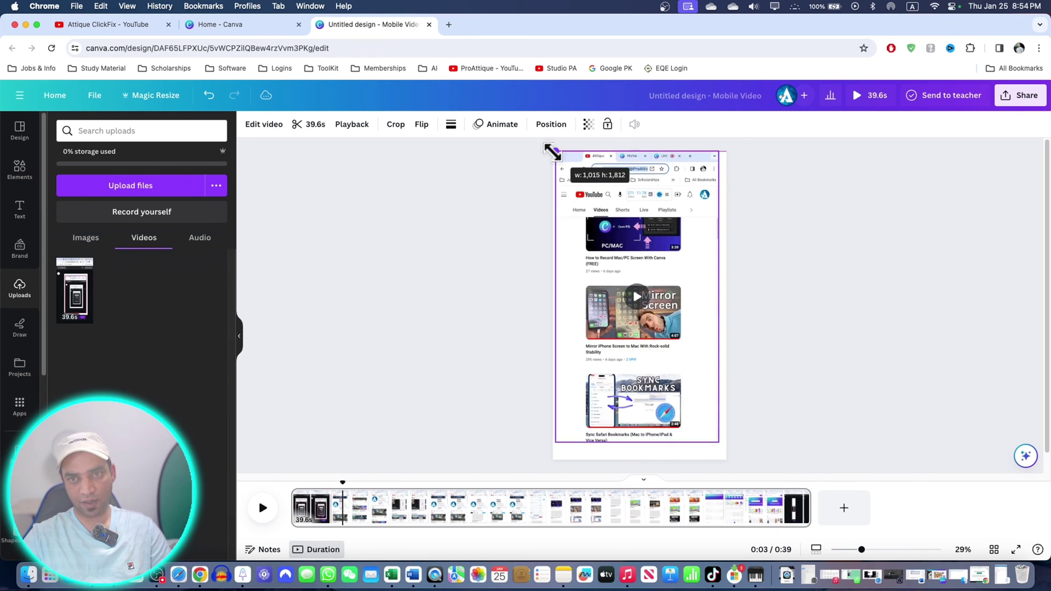
drag(718, 443, 730, 457)
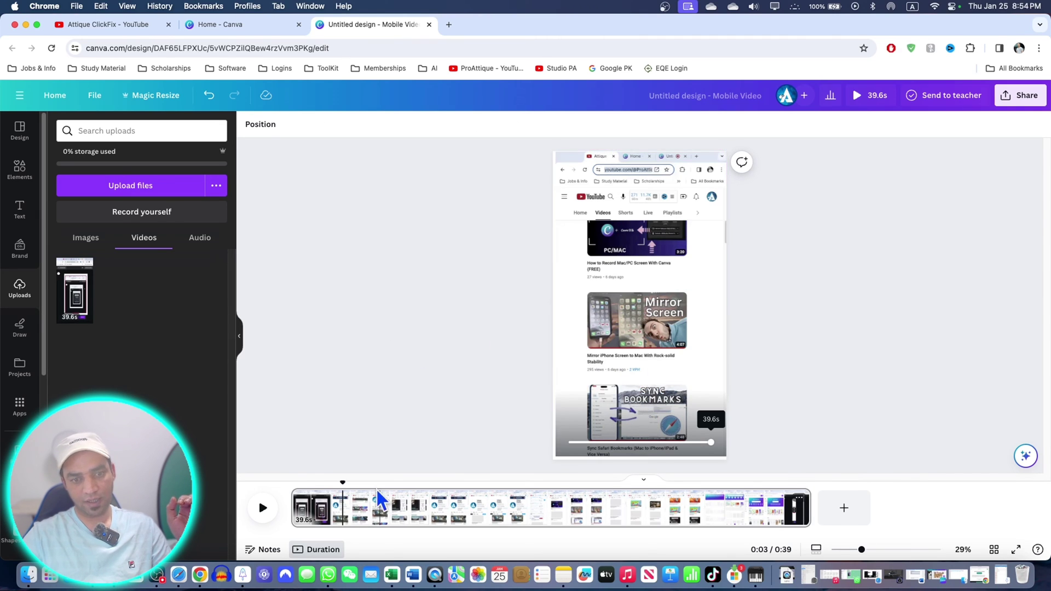
click(515, 457)
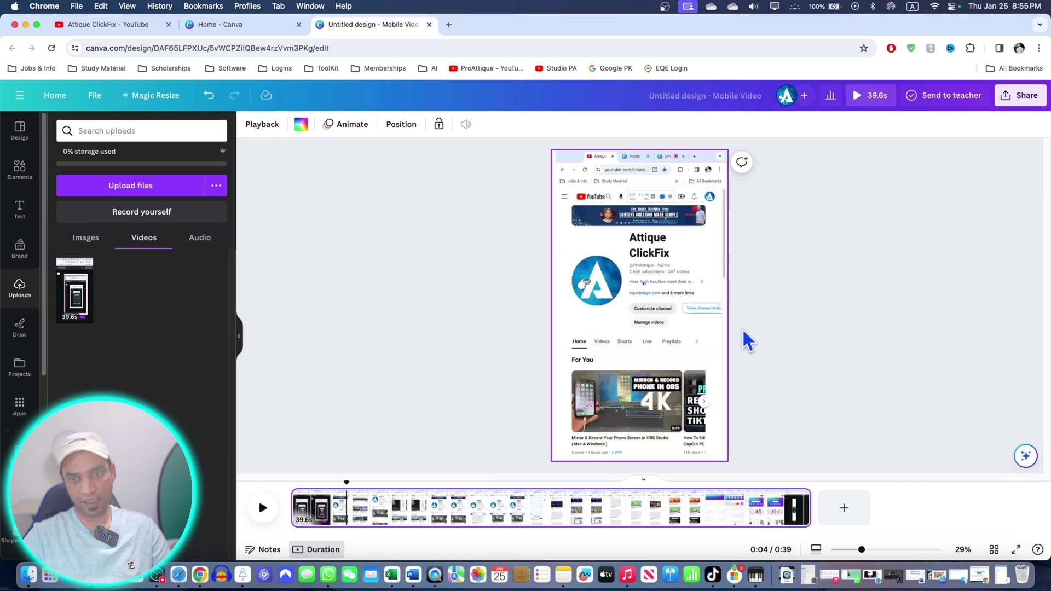
click(638, 325)
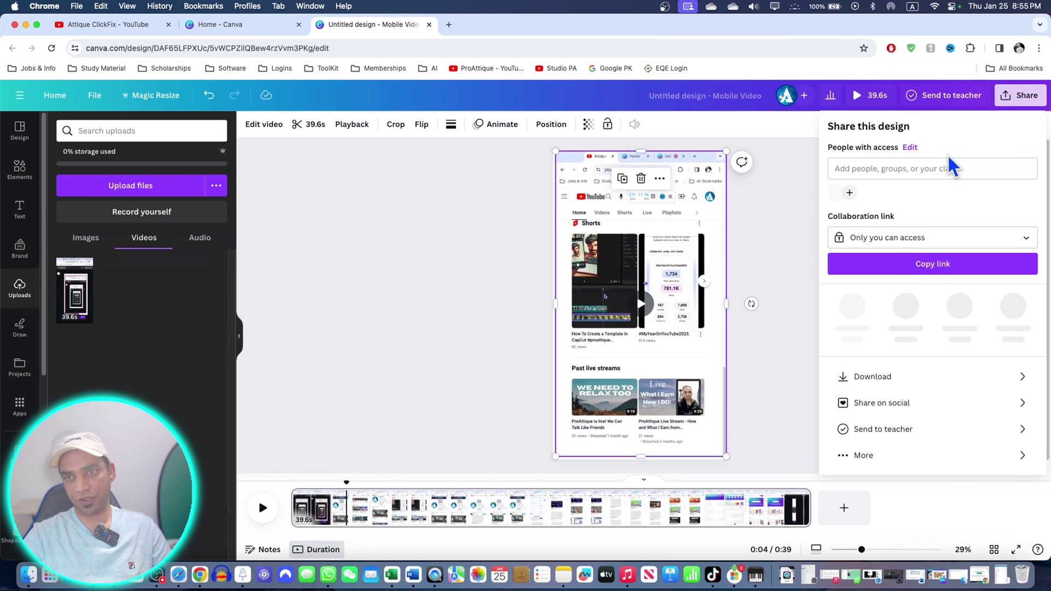
Open Download with MP4 Video and set quality to 1080p (HD) after trying 4K
click(872, 377)
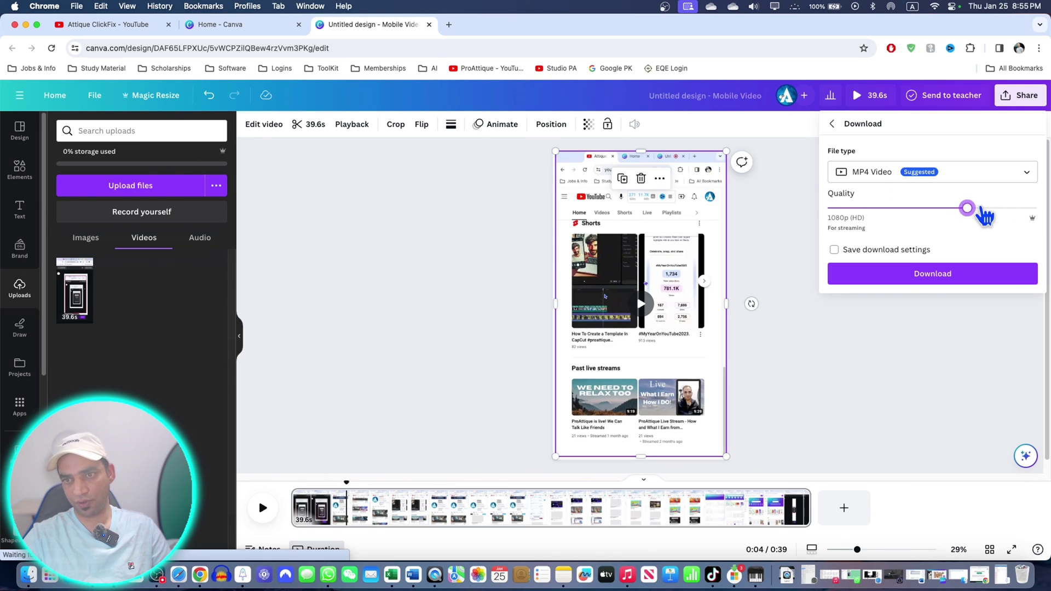
drag(968, 208, 1035, 208)
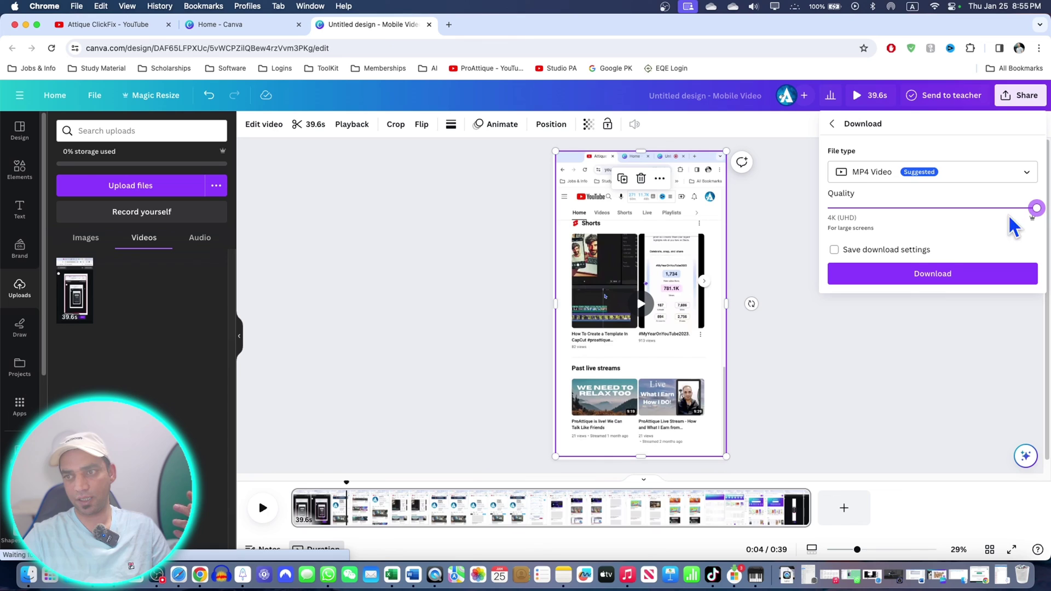
drag(1034, 208, 968, 208)
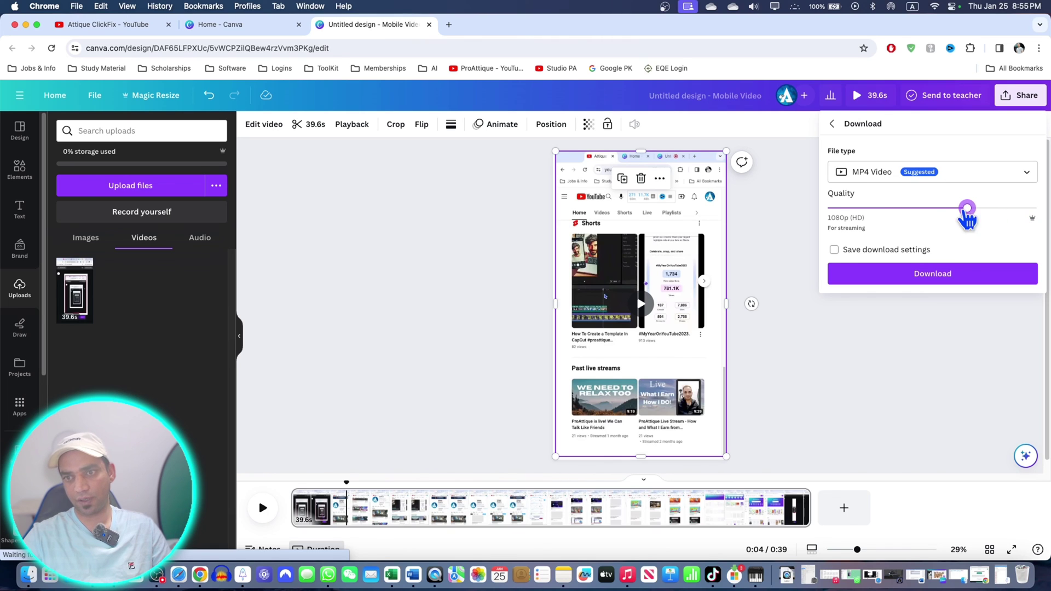